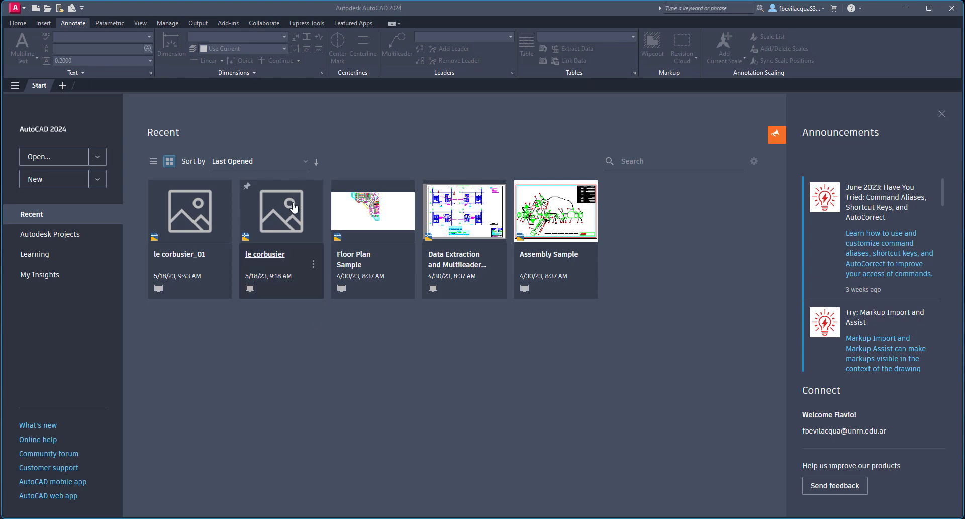
Open the recent Floor Plan Sample drawing and inspect the floor plan.
click(397, 211)
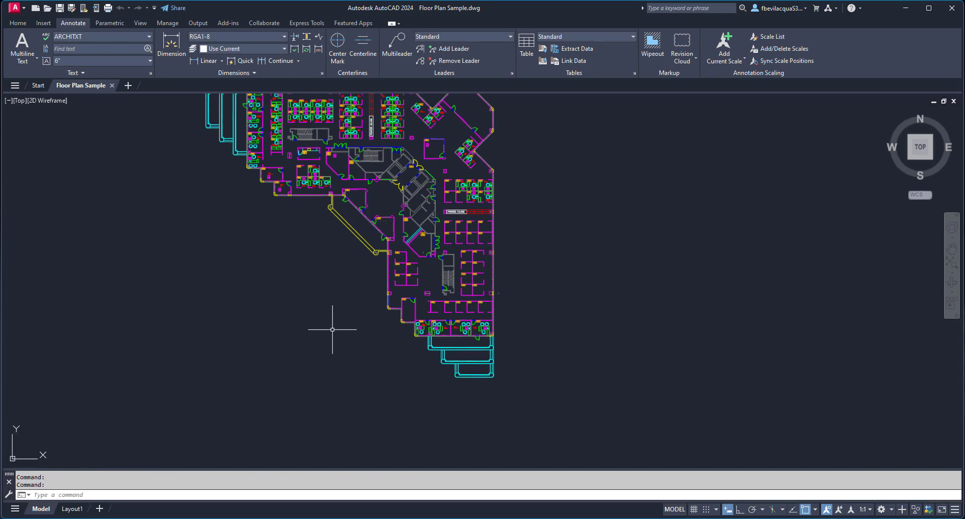
scroll(332, 329, down, 4)
scroll(303, 290, up, 2)
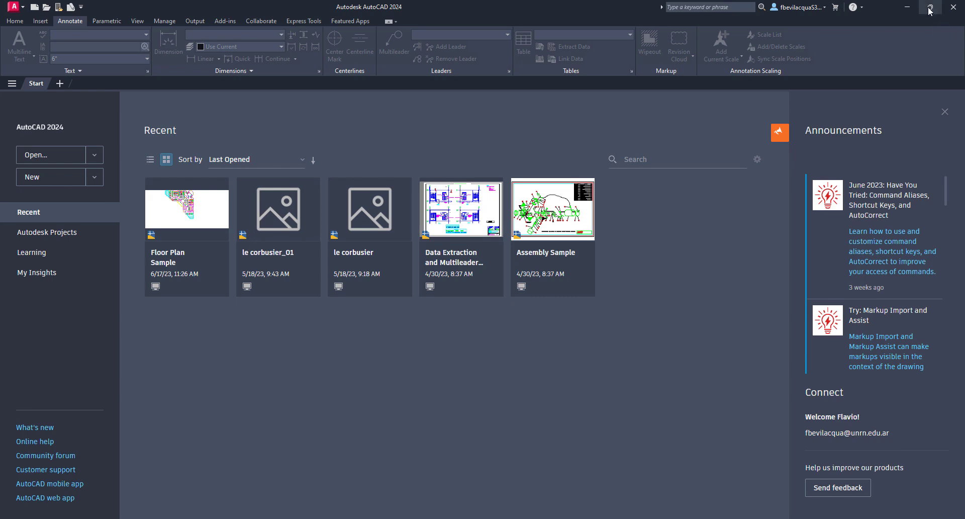
Restore the program window to floating size, move it slightly down, and maximize it again.
mouse_move(930, 10)
click(931, 8)
mouse_move(595, 8)
mouse_down()
mouse_move(629, 23)
mouse_move(608, 10)
mouse_move(623, 13)
mouse_move(596, 18)
mouse_up()
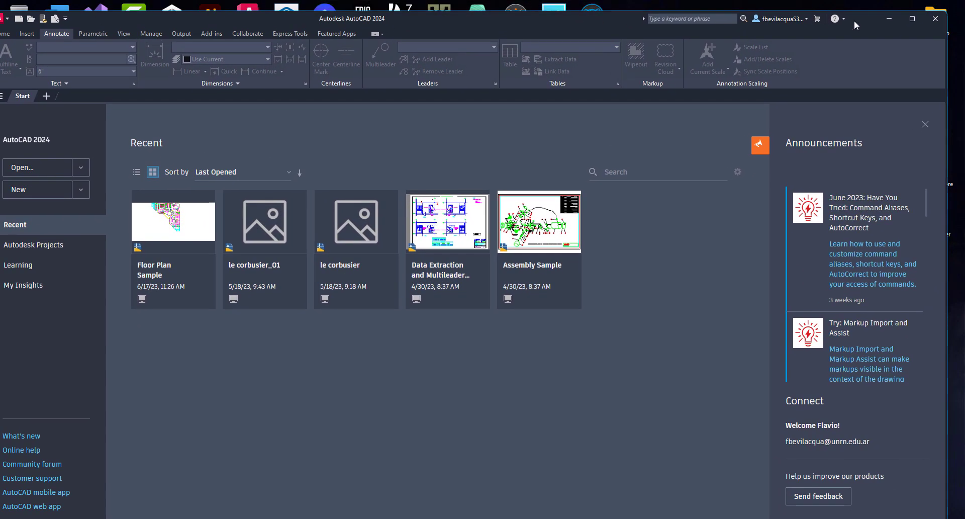
click(917, 20)
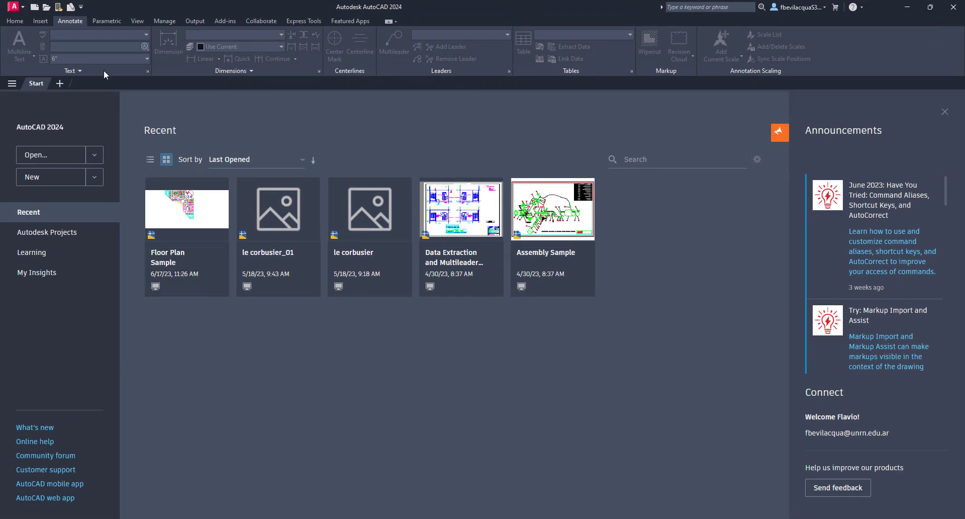
Examine the application's file commands, including the options for opening drawings and recovering damaged files.
click(23, 8)
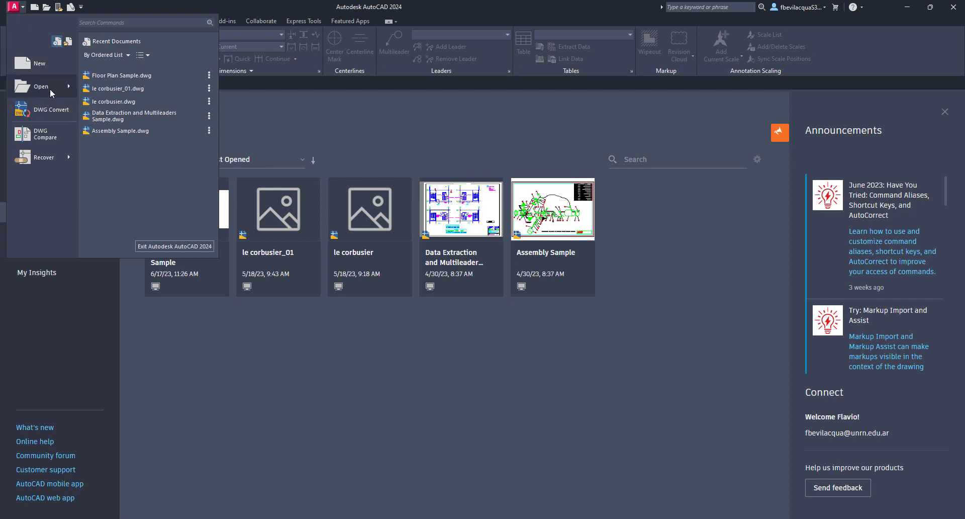
mouse_move(50, 88)
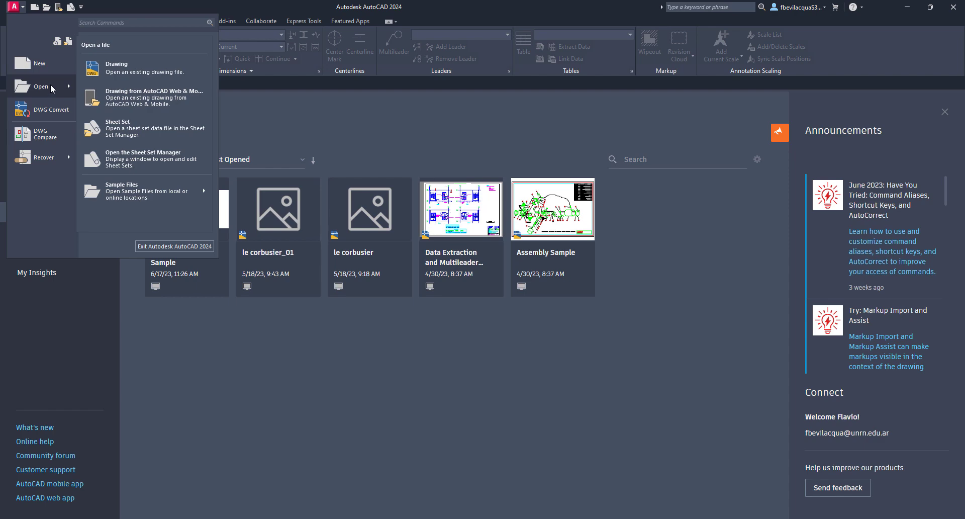
mouse_move(29, 155)
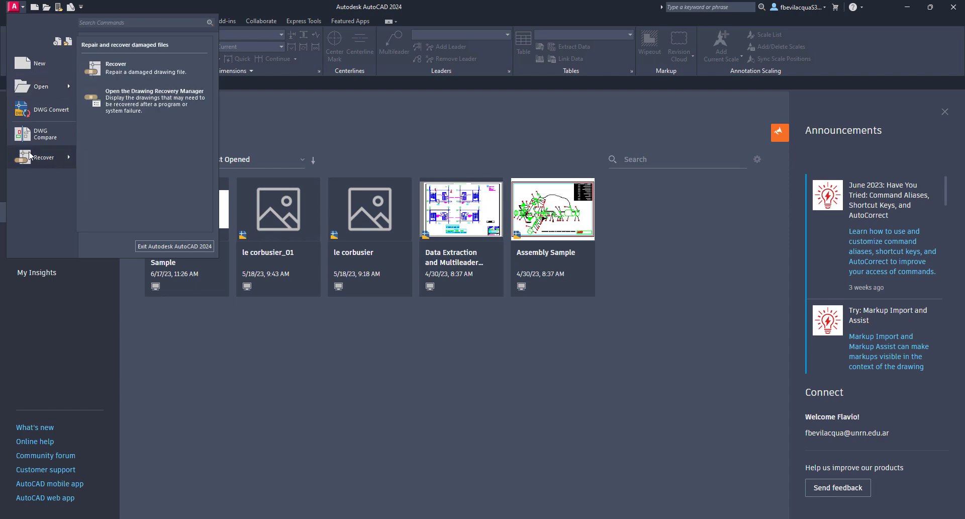
click(240, 4)
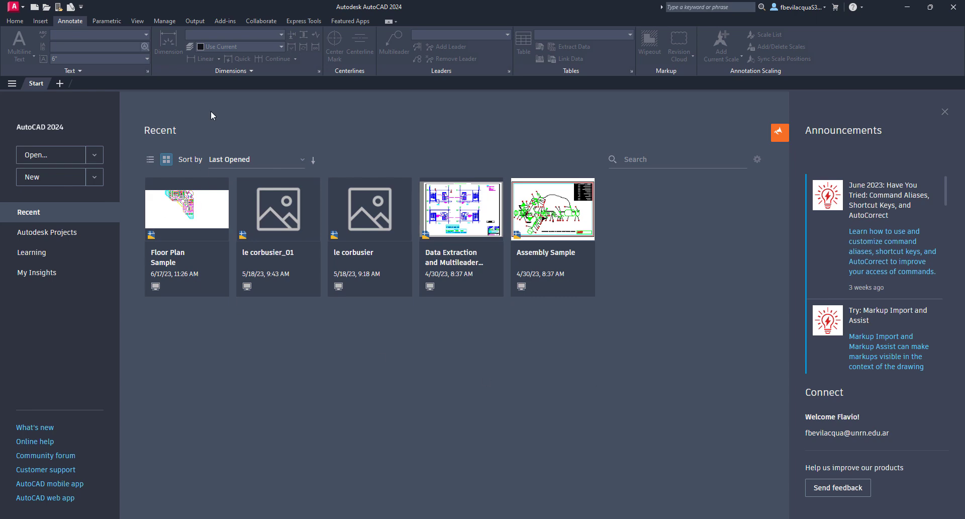
click(23, 8)
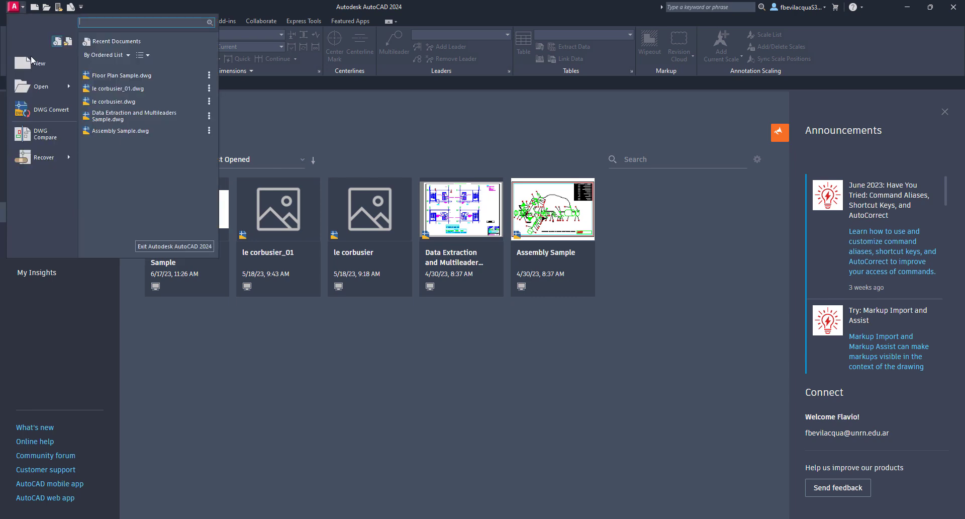
click(235, 408)
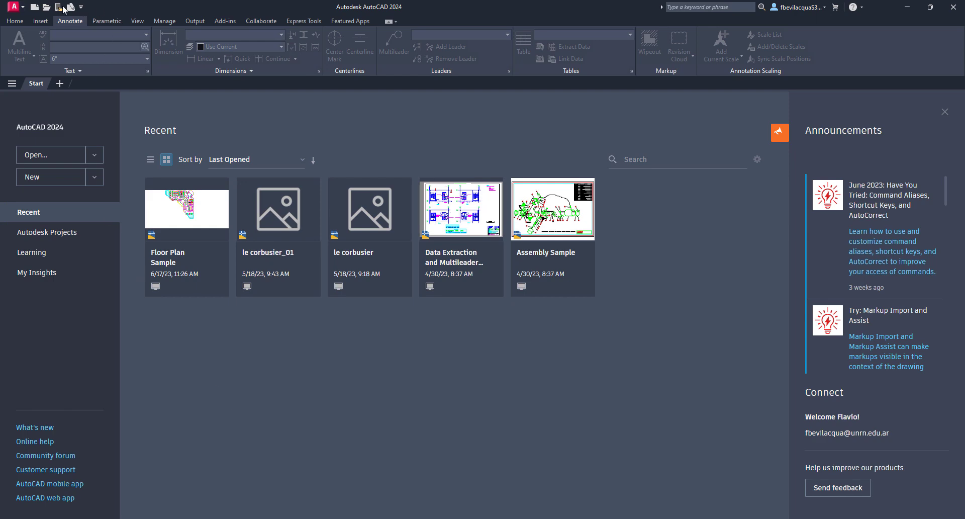
Create a new drawing from the template acadISO -Named Plot Styles.dwt.
click(35, 7)
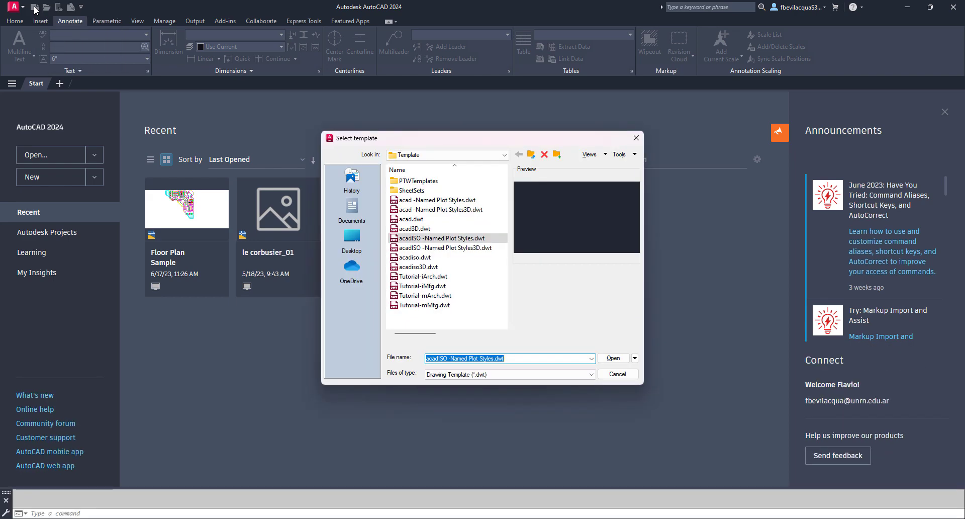
mouse_move(431, 137)
mouse_down()
mouse_move(382, 138)
mouse_move(422, 128)
mouse_up()
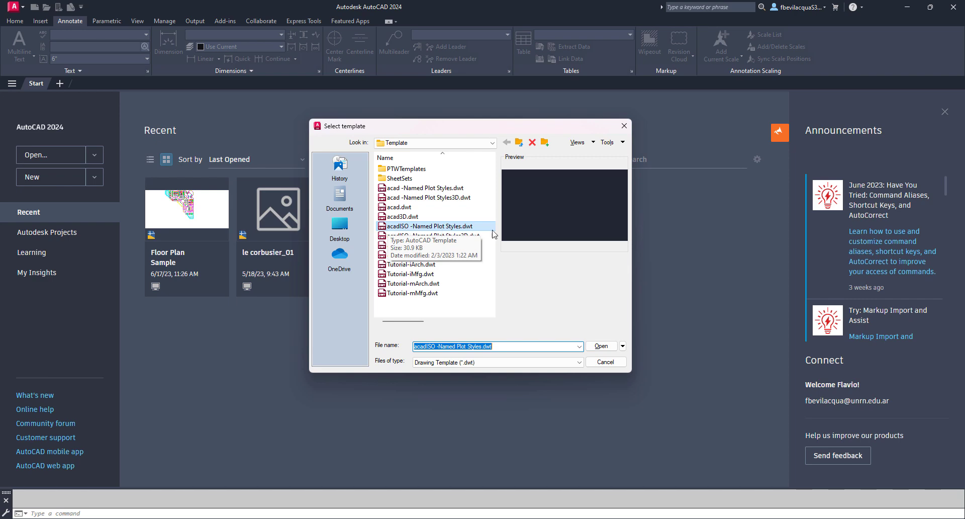
click(604, 346)
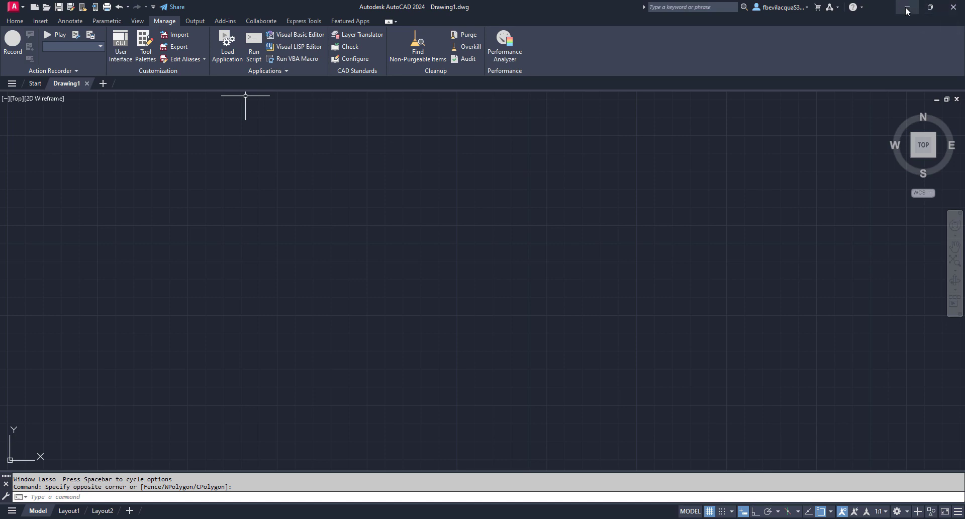
Take the new drawing's window out of full screen, reposition it, and maximize it again.
click(928, 13)
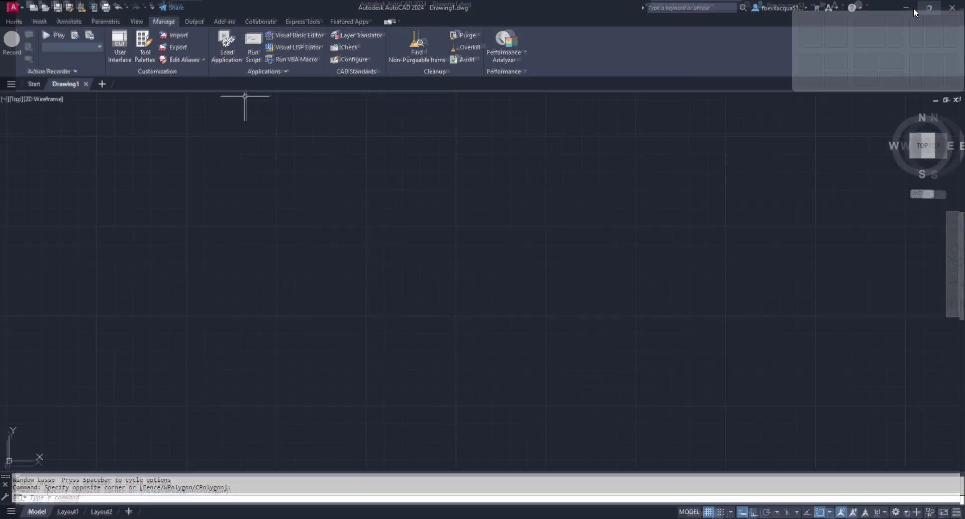
drag(600, 21, 628, 27)
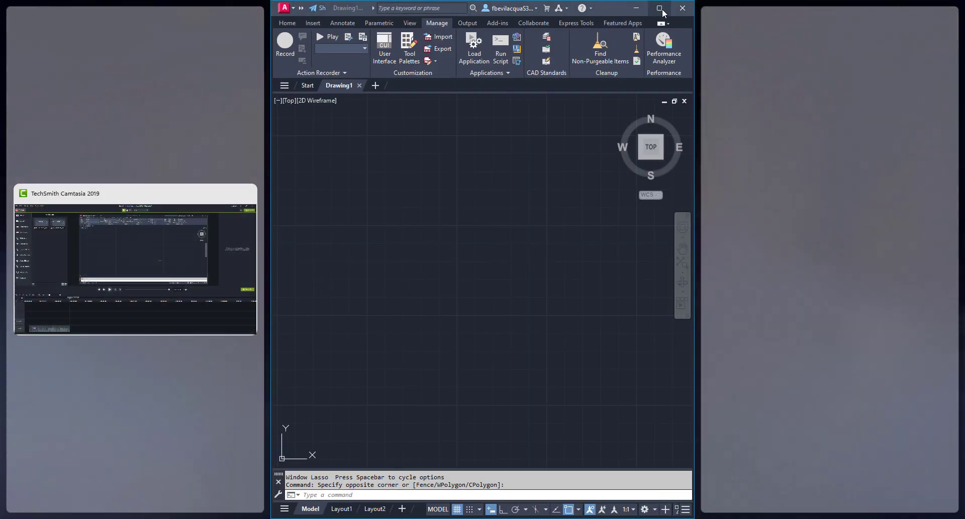
click(659, 9)
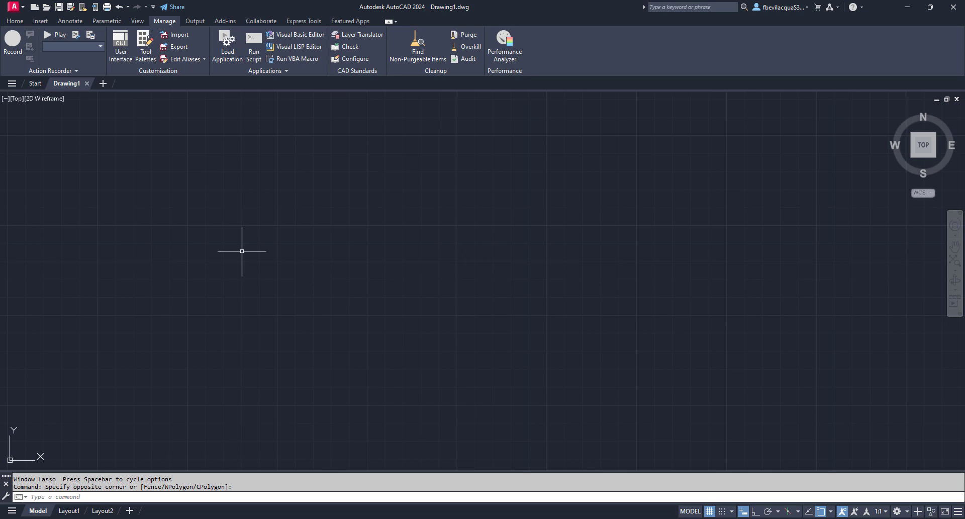
click(266, 160)
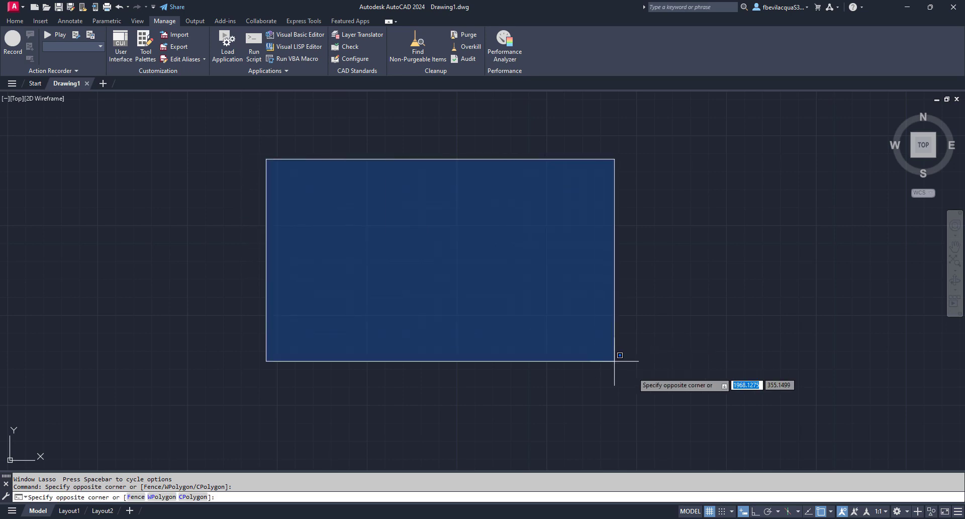
click(646, 394)
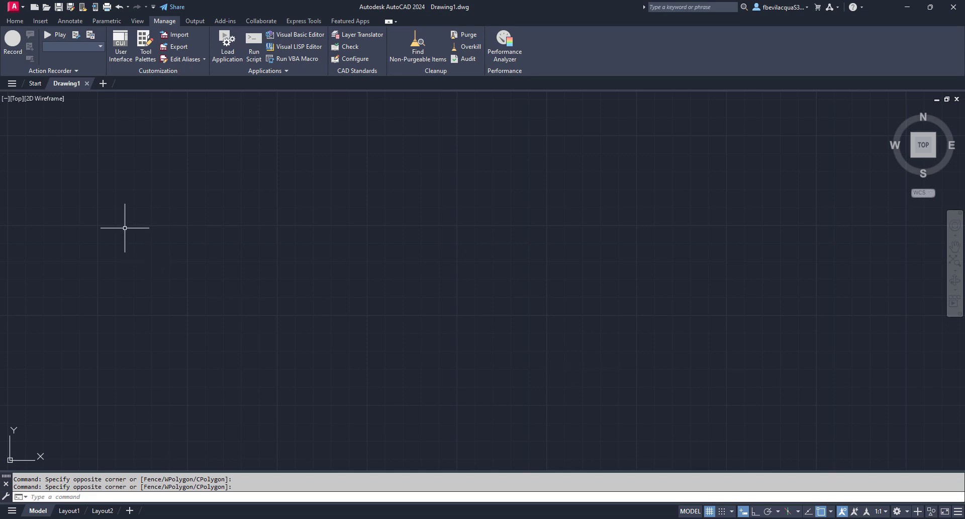
Review the available tool sets for drawing and modifying, inserting blocks and references, and annotating.
click(18, 21)
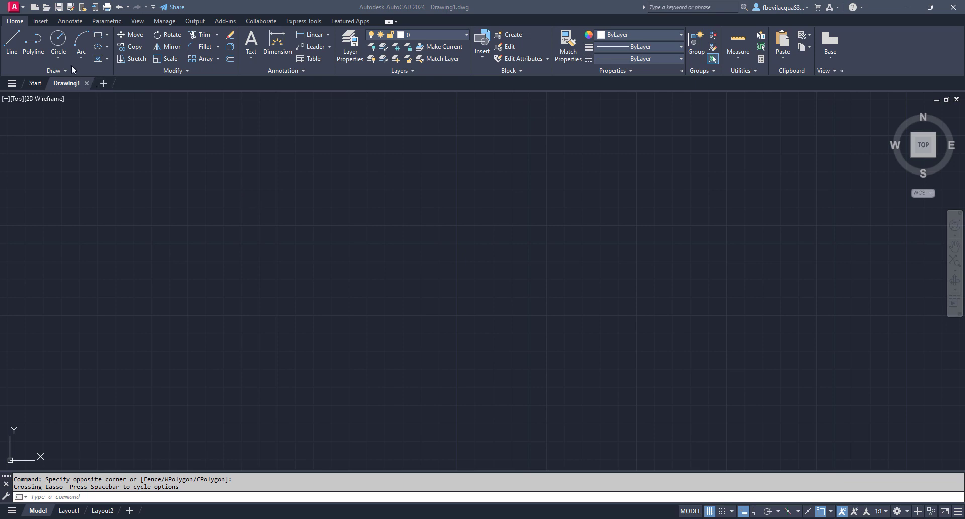
click(39, 21)
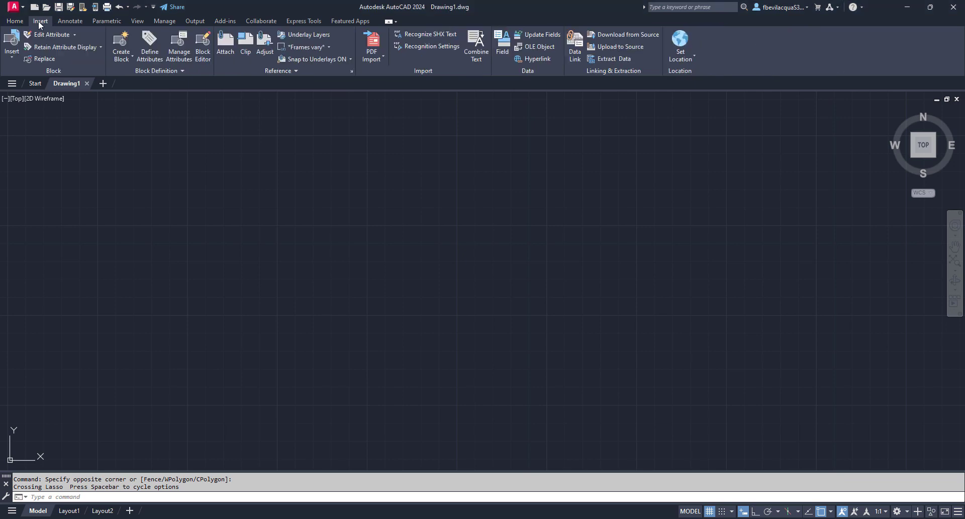
click(68, 21)
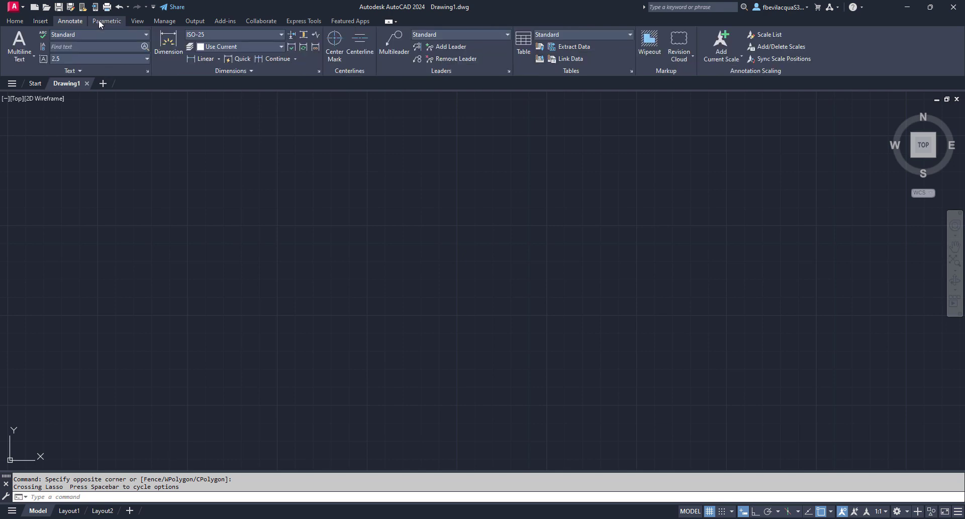
click(20, 23)
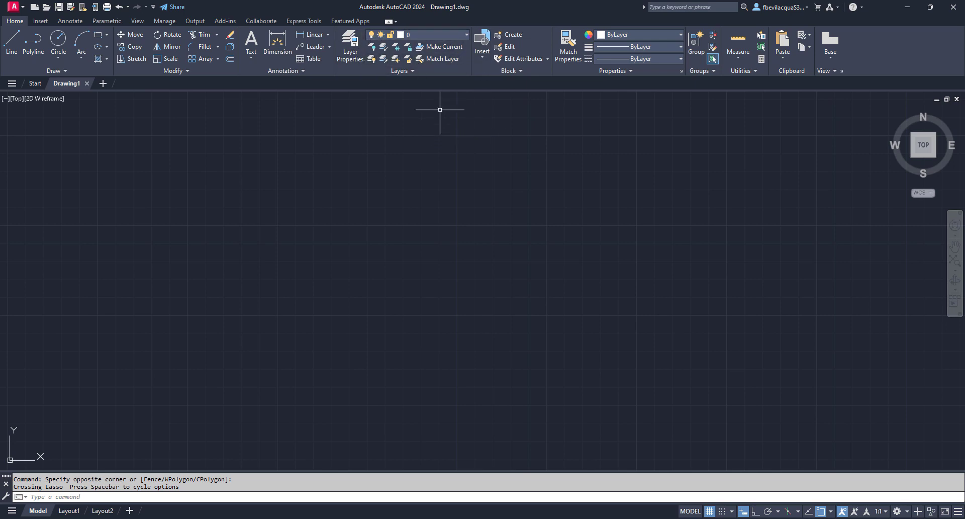
click(44, 21)
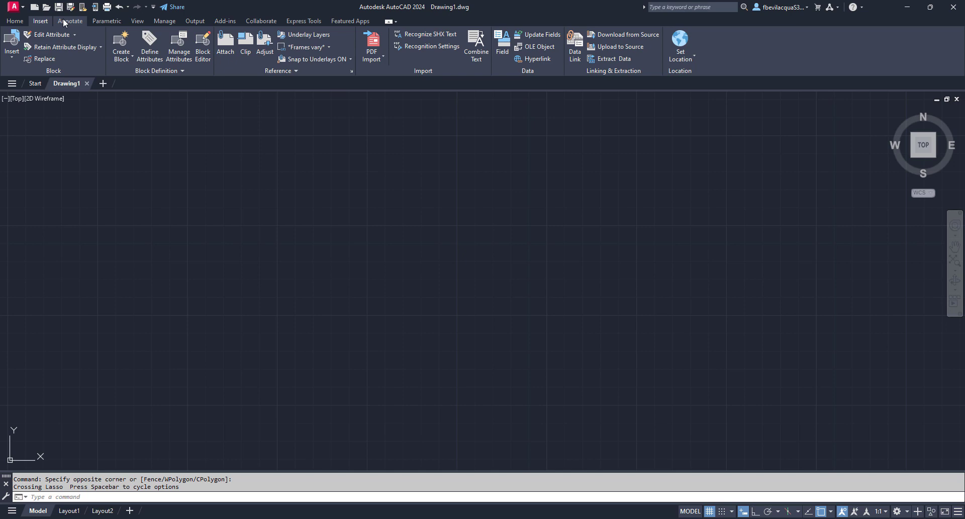
click(64, 22)
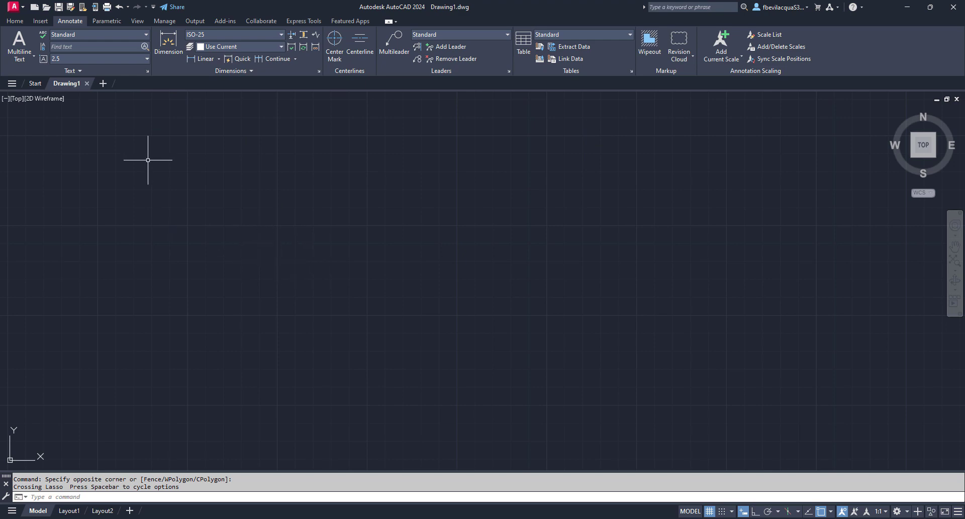
Hide the UCS icon, the ViewCube and the navigation bar in the drawing area.
click(139, 21)
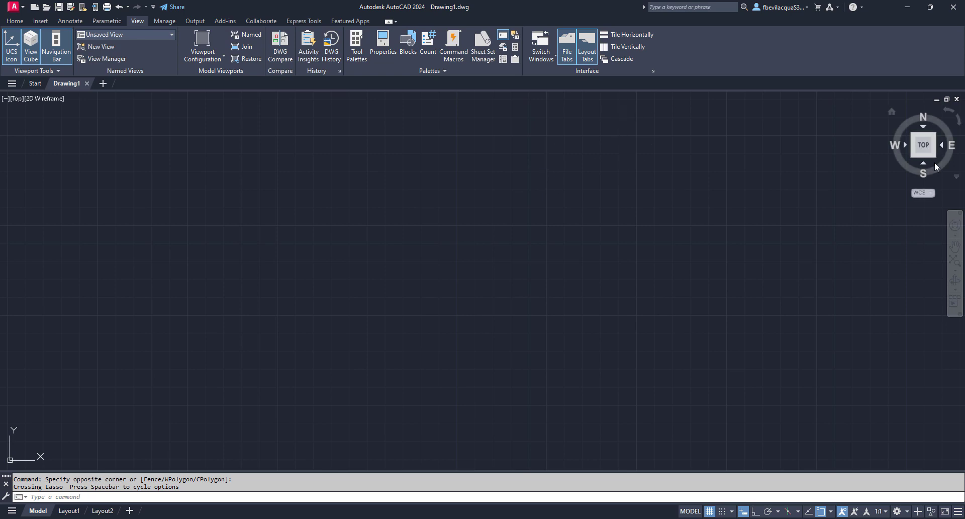
click(12, 48)
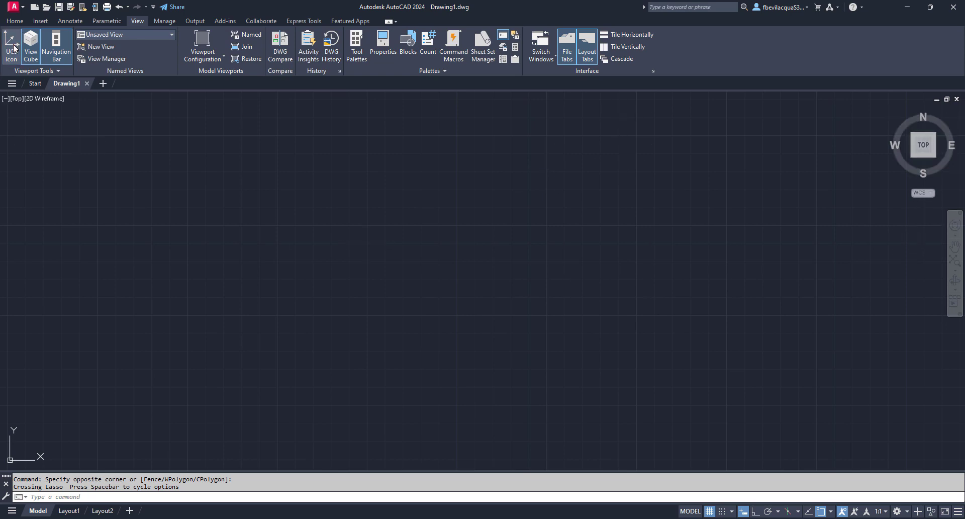
click(31, 49)
click(56, 48)
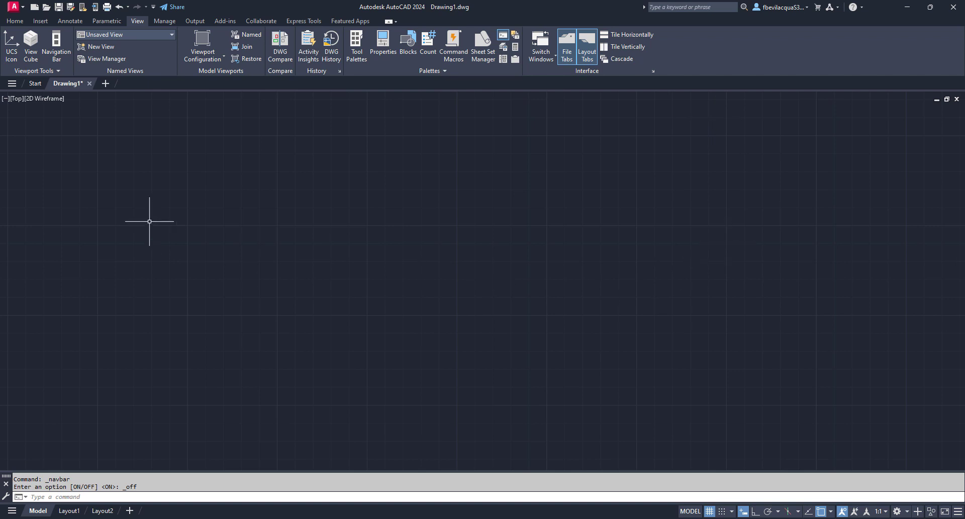
Turn the display of the UCS icon, ViewCube and navigation bar back on.
click(11, 46)
click(31, 44)
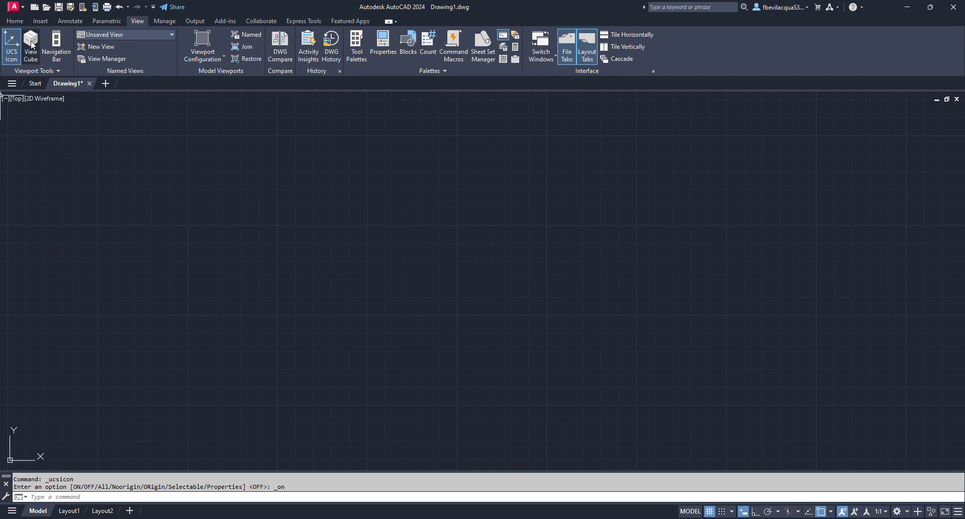
click(55, 46)
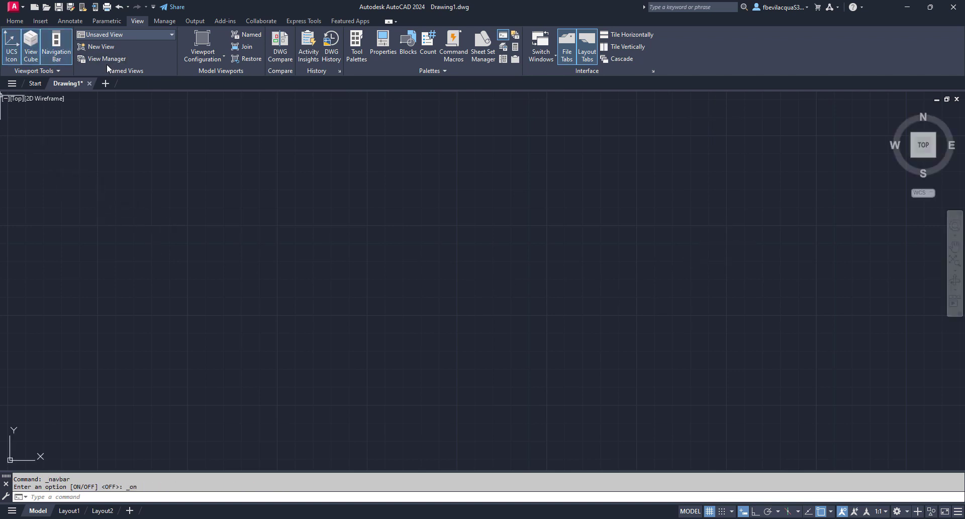
Review the plotting and export tools, the Line tool's description and the command line.
click(192, 19)
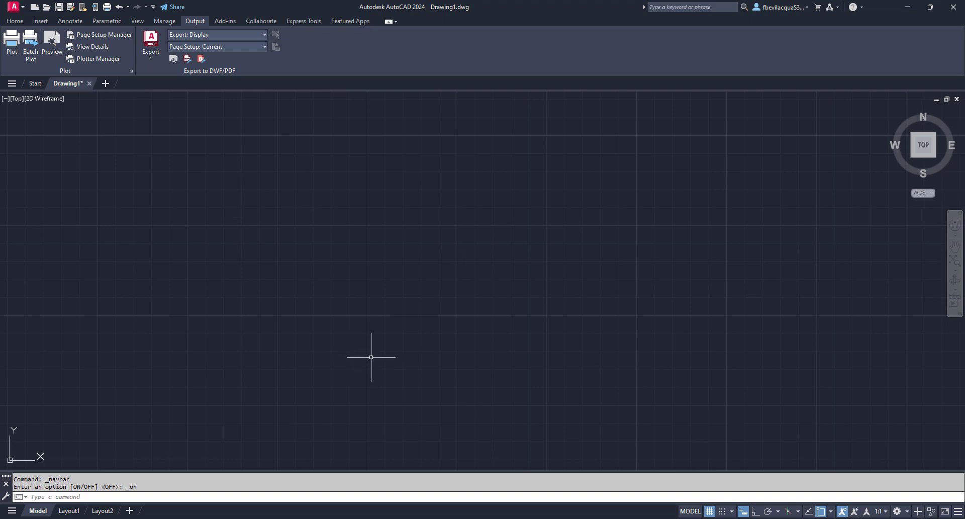
click(53, 495)
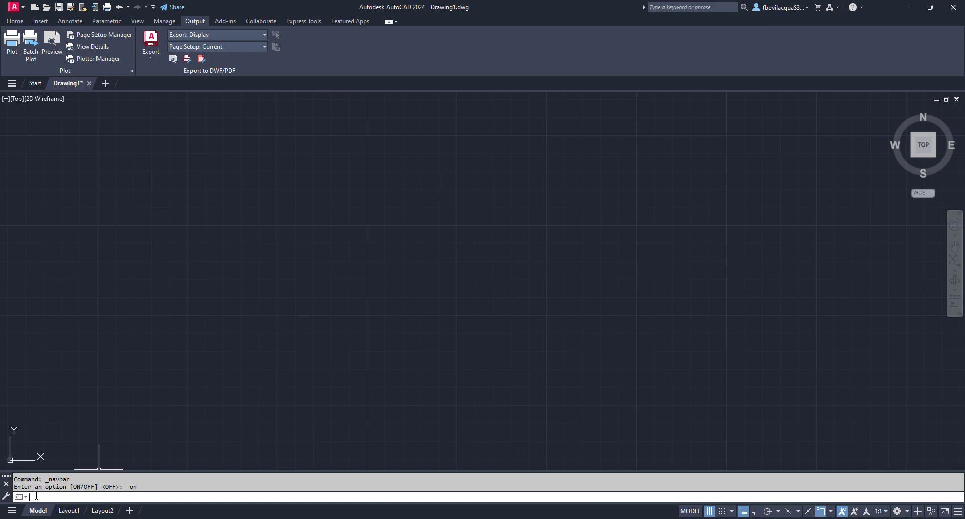
click(15, 21)
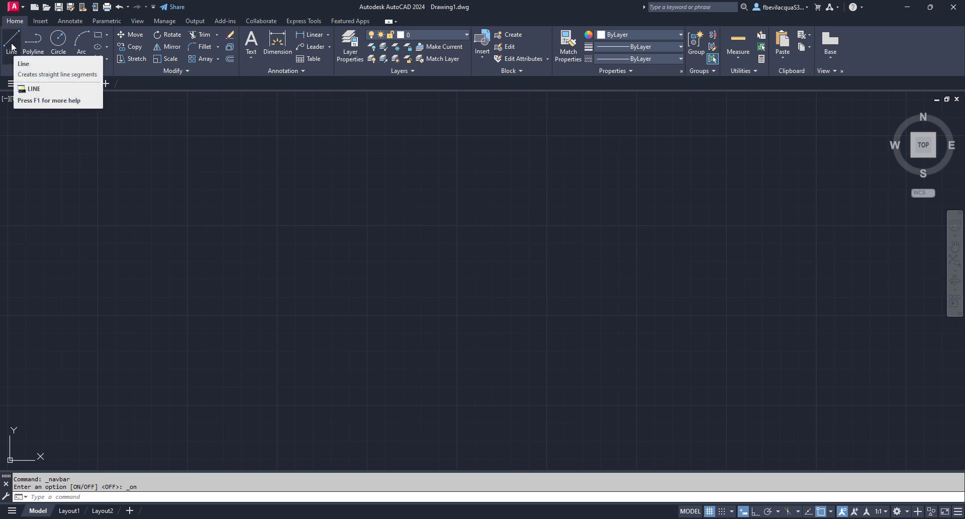
click(49, 495)
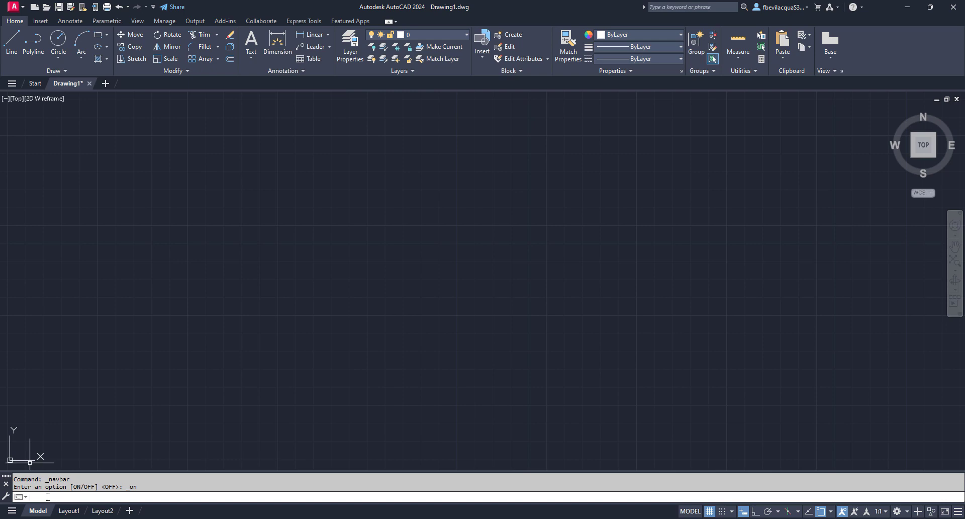
Draw a continuous zigzag of six connected line segments across the drawing area with the Line command.
click(15, 43)
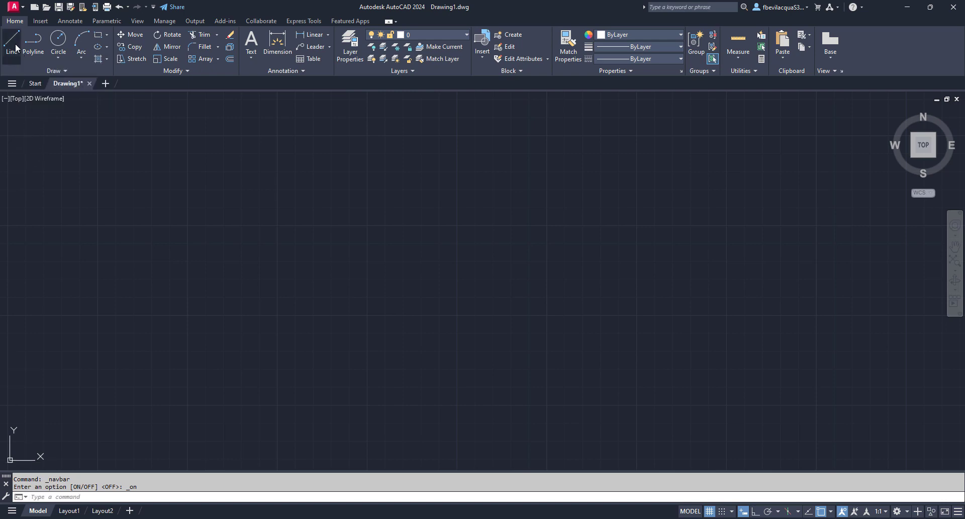
click(114, 361)
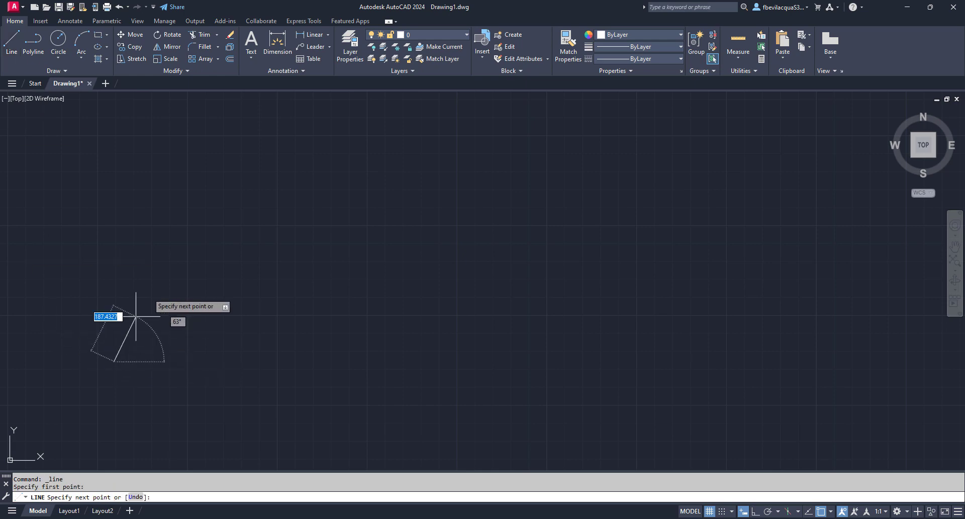
click(267, 142)
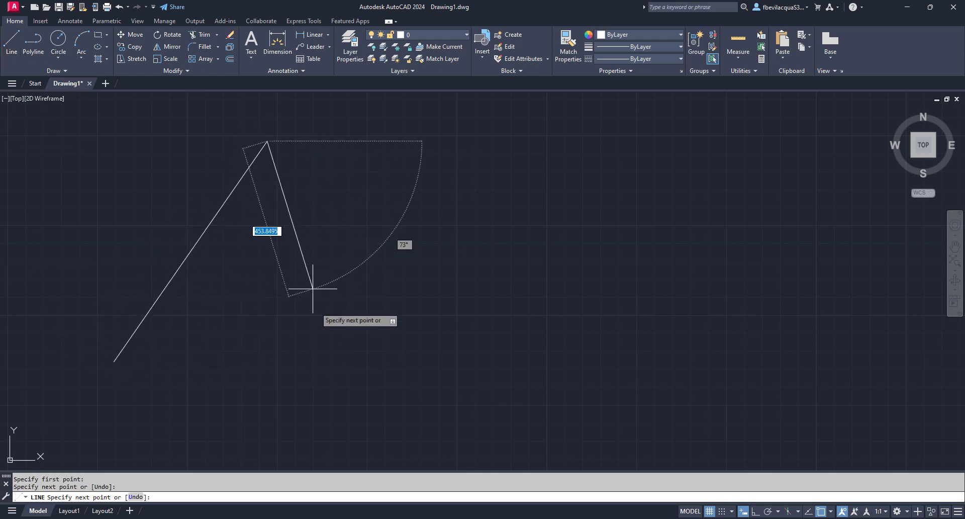
click(328, 407)
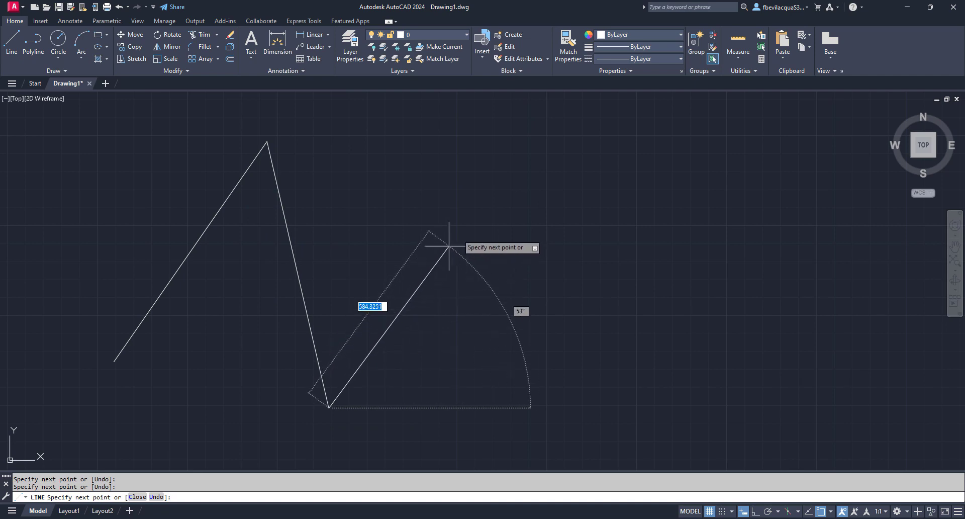
click(477, 205)
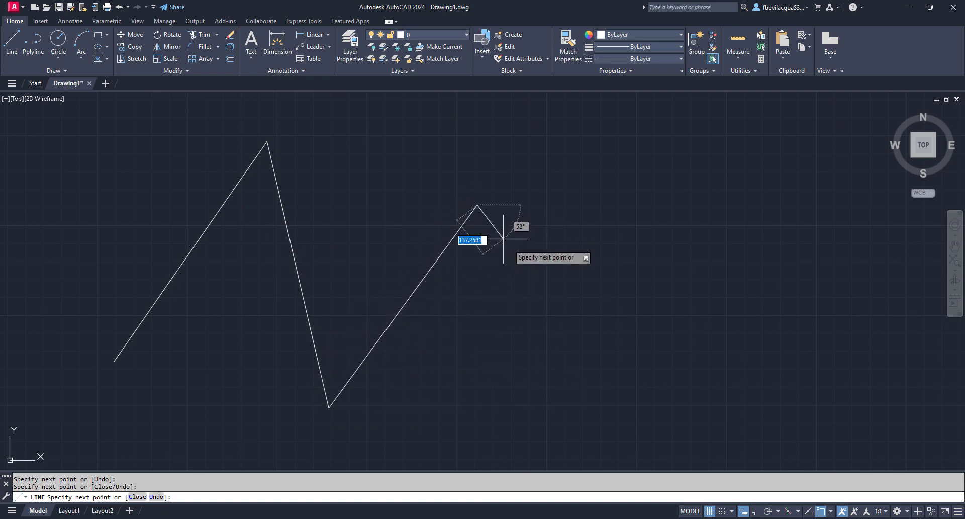
click(573, 316)
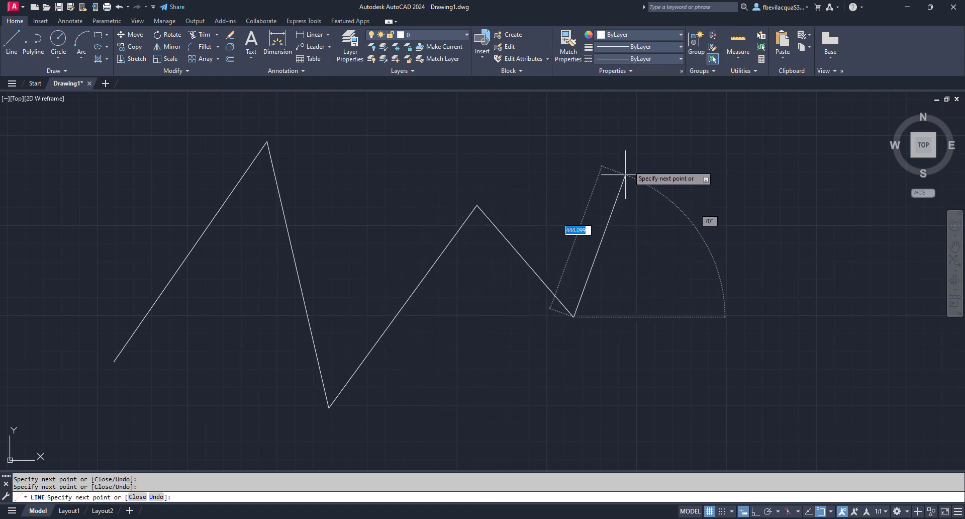
click(635, 142)
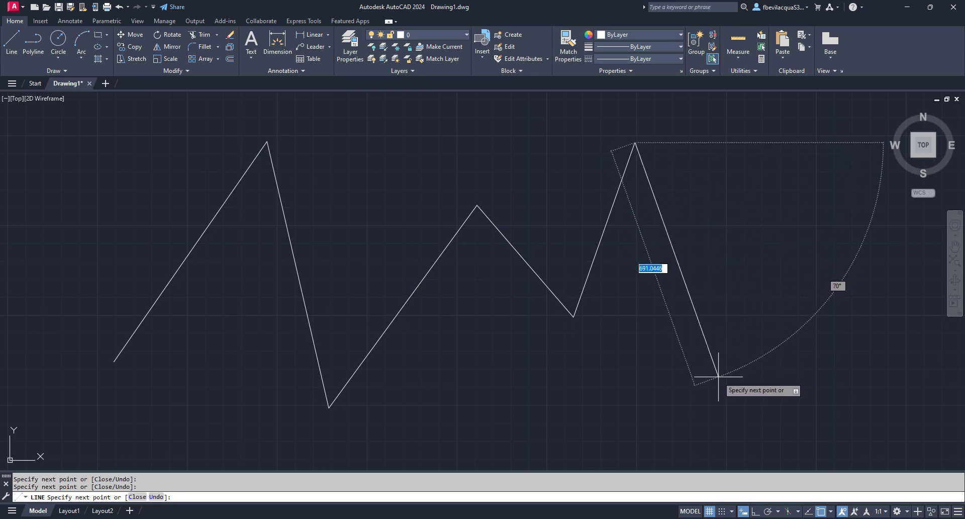
click(718, 376)
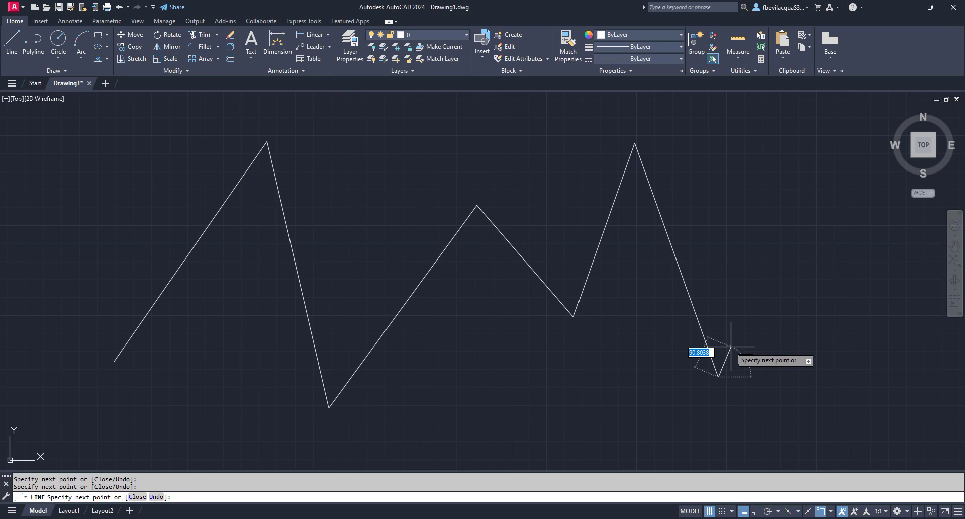
key(Escape)
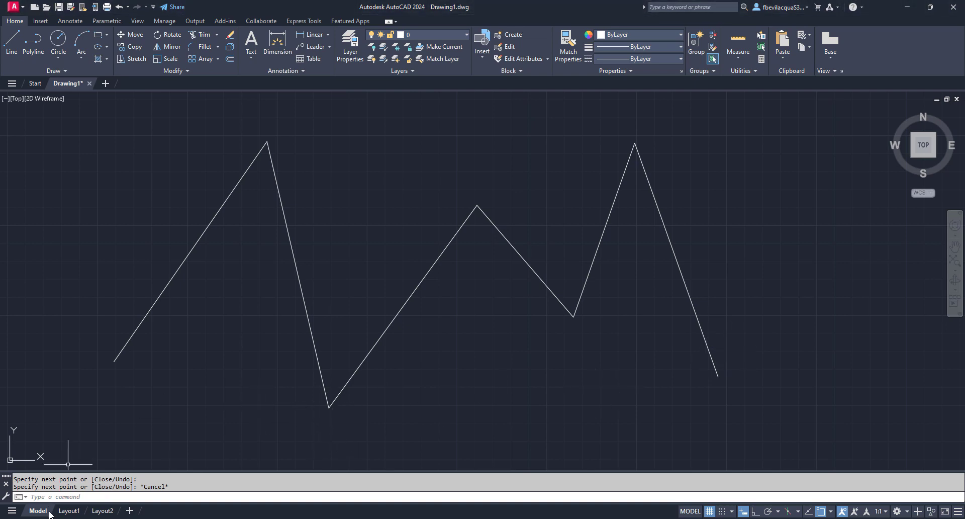
View the zigzag on the sheets of Layout1 and Layout2, and return to model space.
click(66, 512)
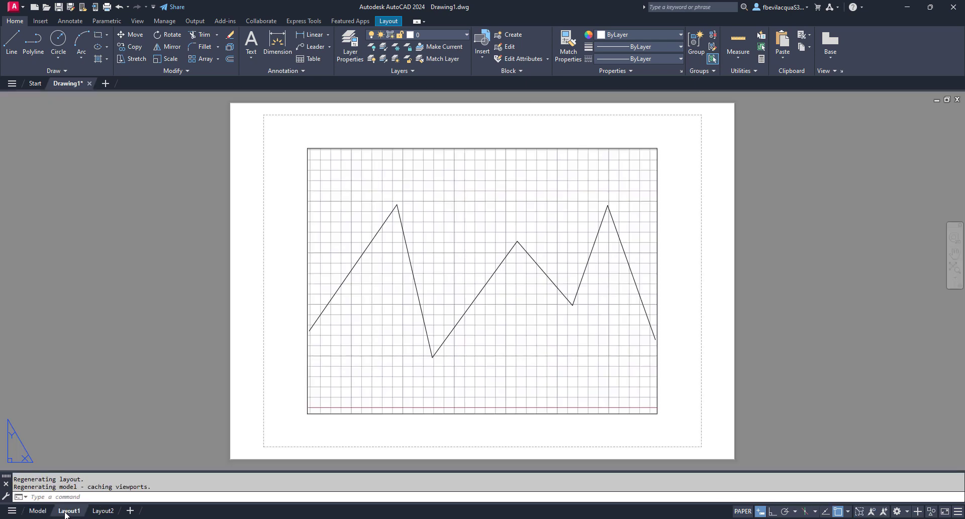
click(102, 511)
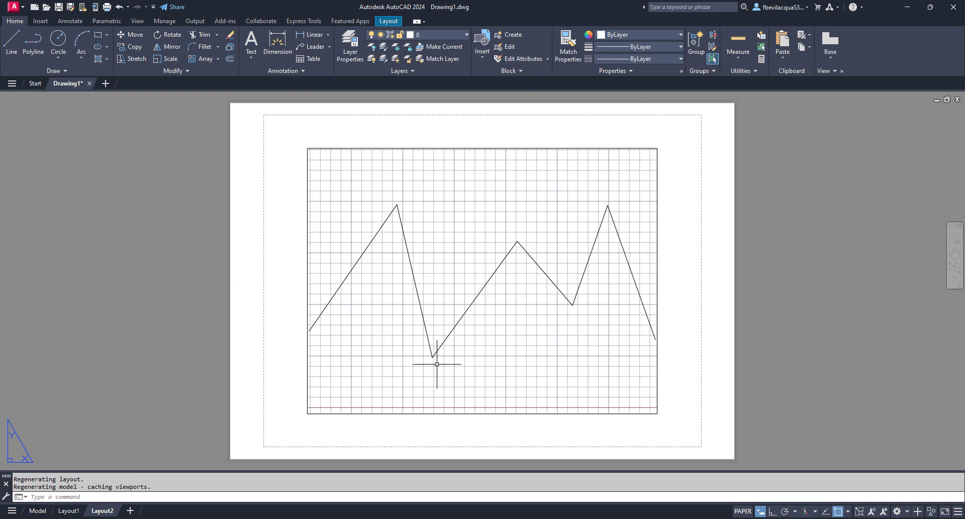
click(67, 510)
mouse_move(38, 510)
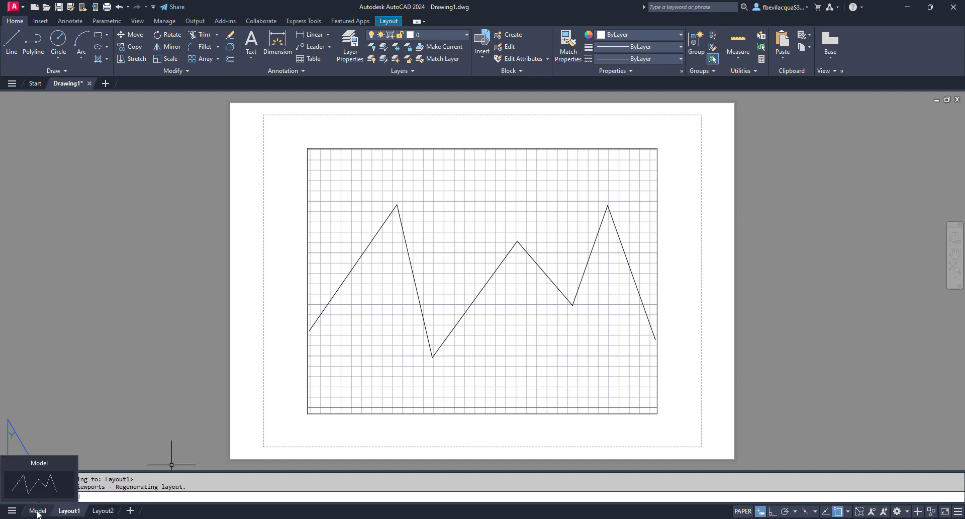
click(38, 510)
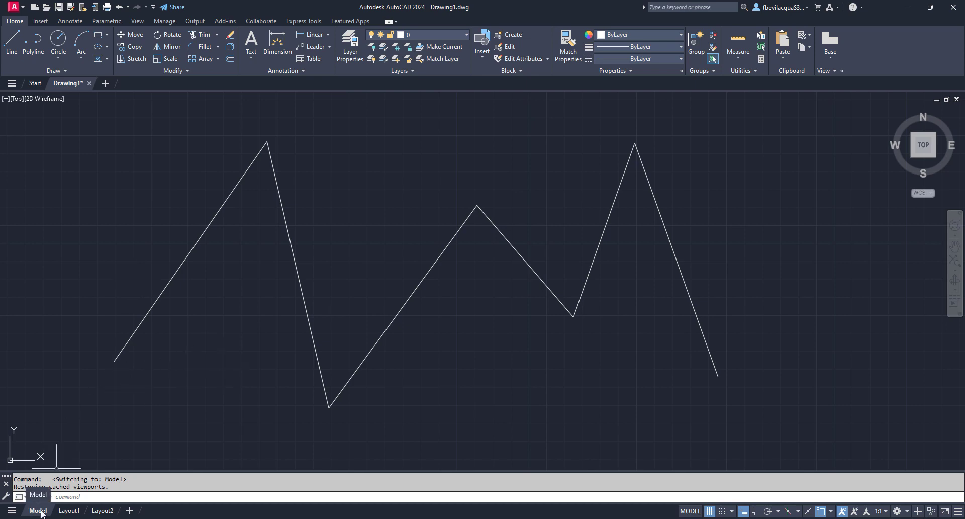
Add two new layouts after Layout2 and display the last one.
click(68, 510)
click(101, 510)
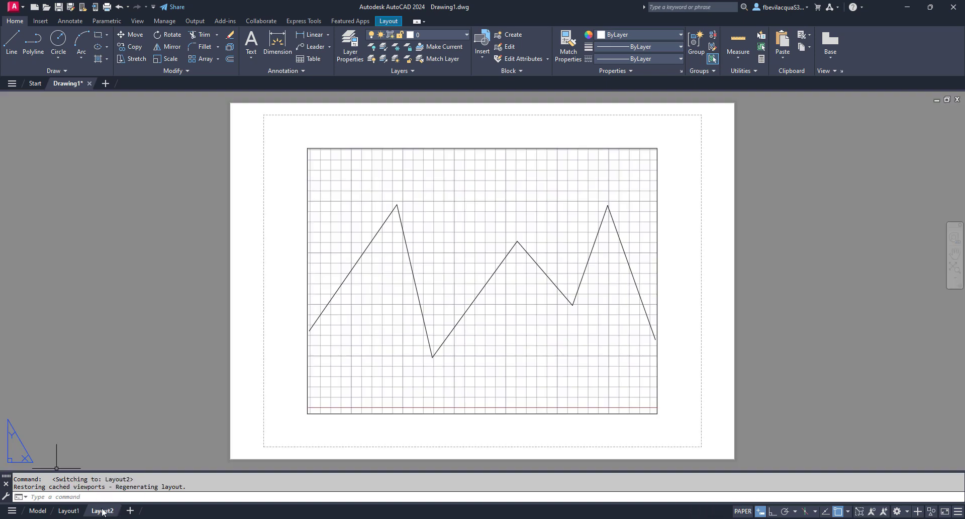
click(132, 510)
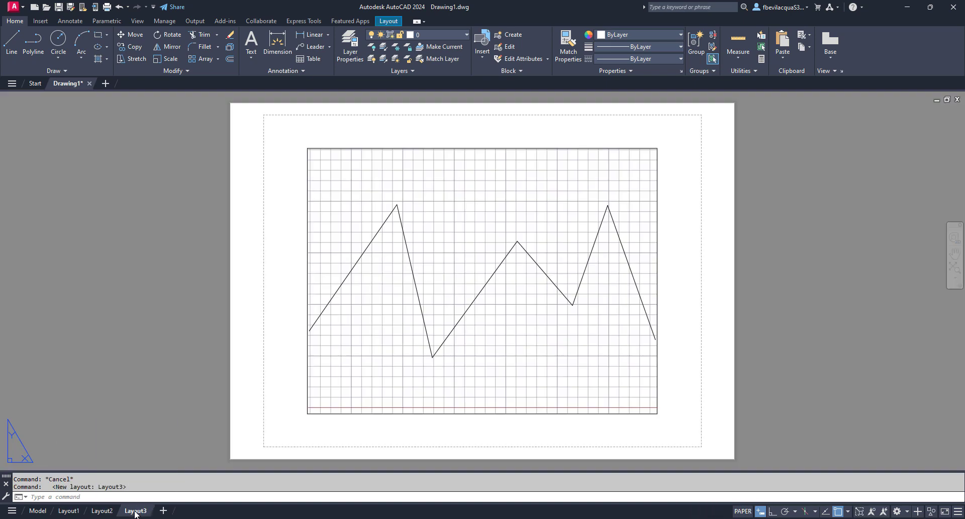
click(136, 510)
click(164, 510)
click(169, 510)
View the sheets of Layout3 and Layout1, and switch back to model space.
click(134, 511)
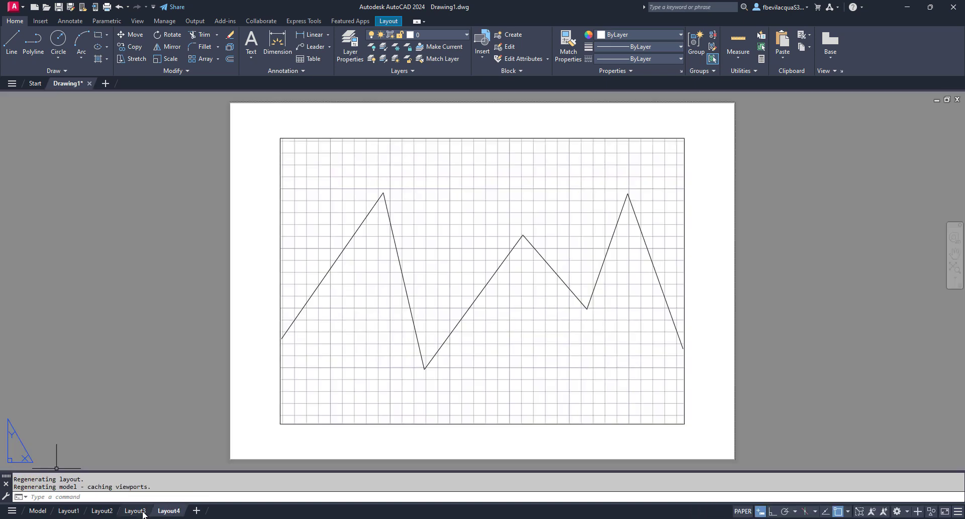
click(69, 511)
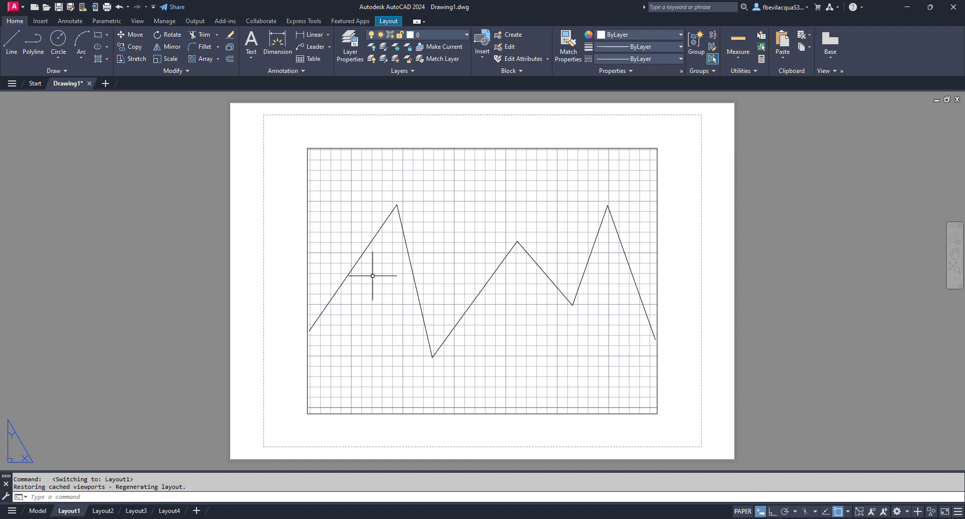
click(38, 510)
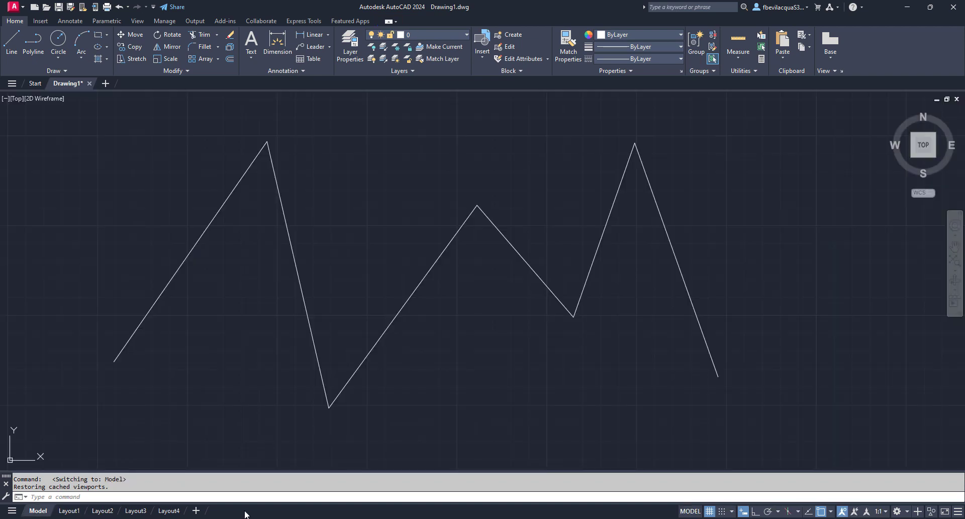